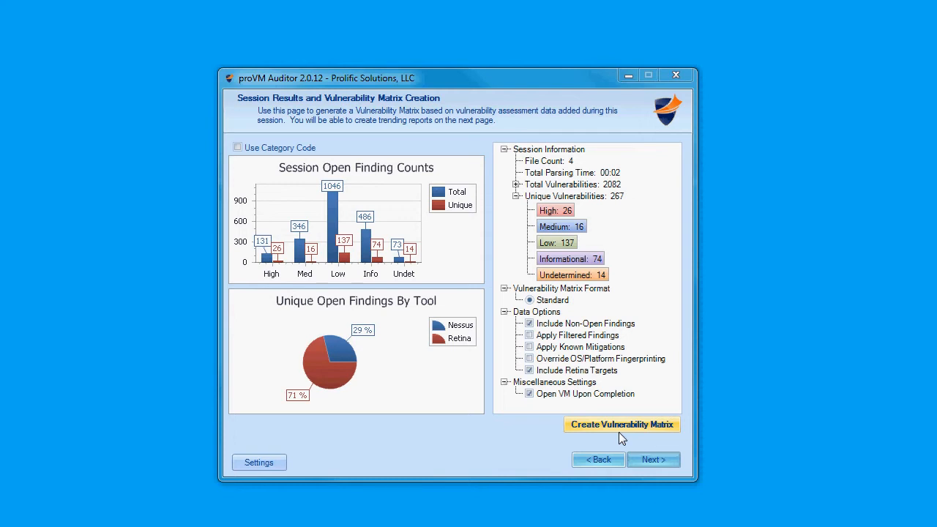
Step: Continue to the session's trend information page and review the available data series options
{"action": "left_click", "coordinate": [649, 463]}
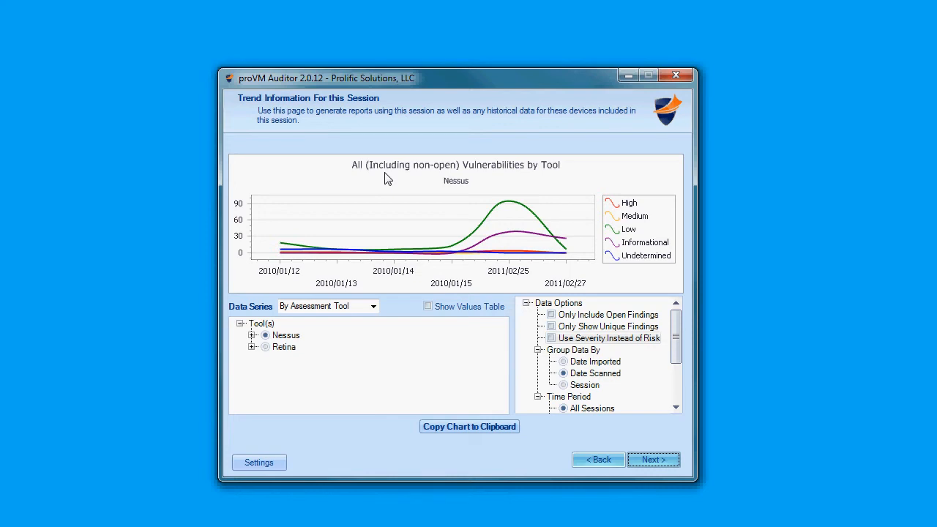
{"action": "left_click", "coordinate": [373, 307]}
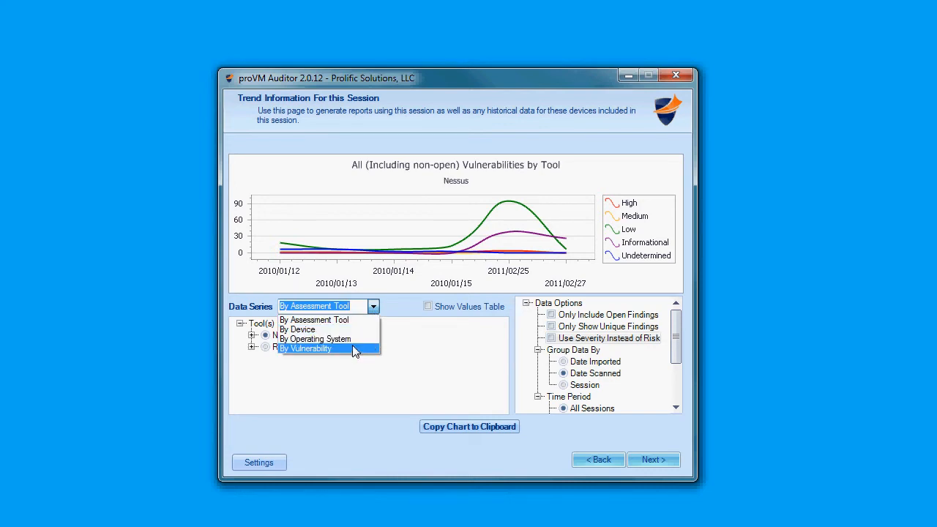
{"action": "left_click", "coordinate": [431, 347]}
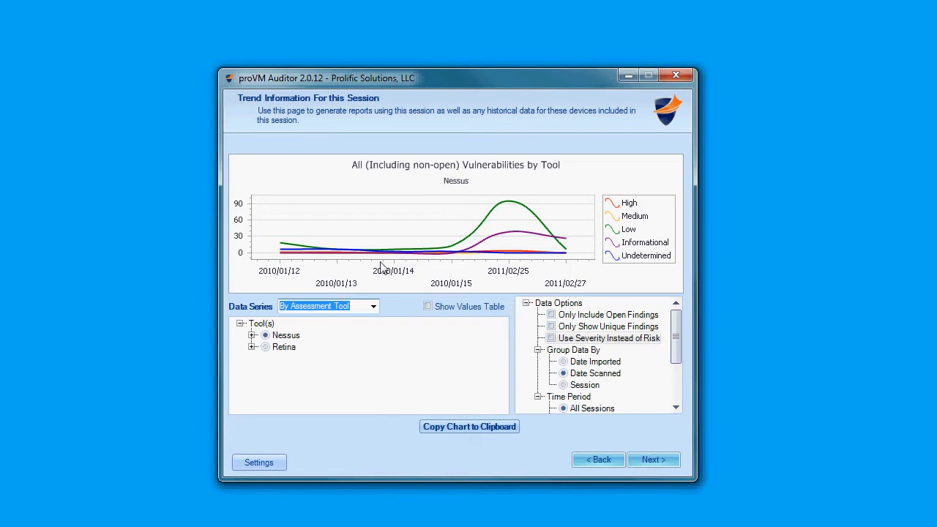
Step: Display the Nessus trend as a stacked area chart and a bar chart, and return it to a line chart
{"action": "right_click", "coordinate": [373, 214]}
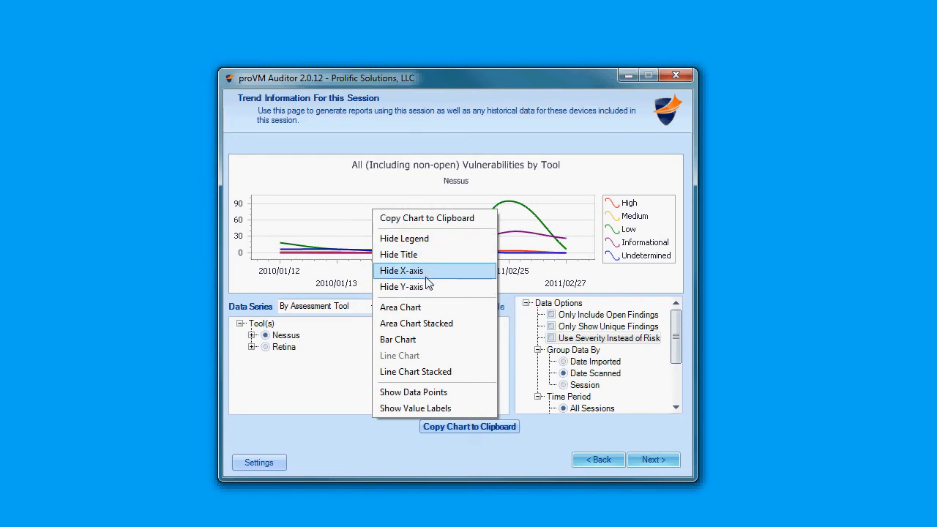
{"action": "left_click", "coordinate": [420, 324]}
{"action": "right_click", "coordinate": [403, 241]}
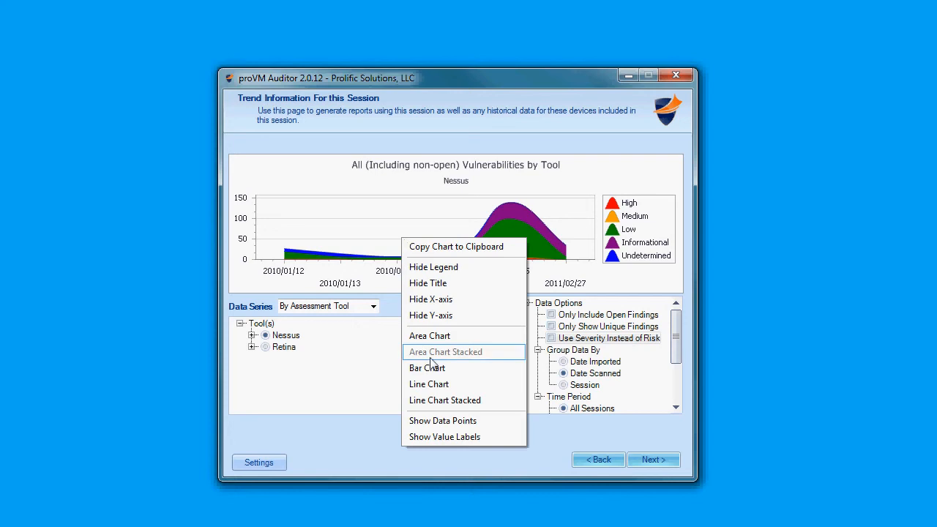
{"action": "left_click", "coordinate": [429, 368]}
{"action": "right_click", "coordinate": [391, 230]}
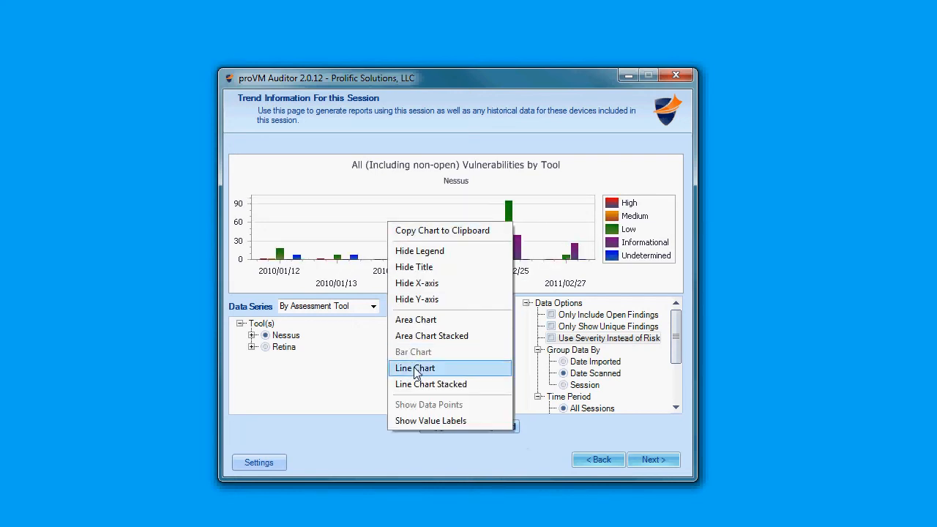
{"action": "left_click", "coordinate": [416, 368]}
Step: Show the data points on the Nessus line chart, hide them again, and review the chart's display options
{"action": "right_click", "coordinate": [381, 230]}
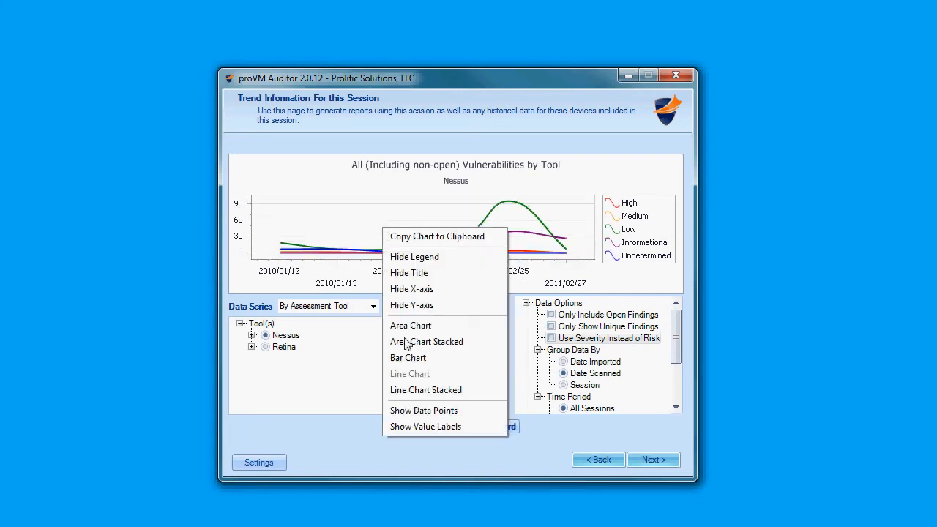
{"action": "left_click", "coordinate": [426, 411]}
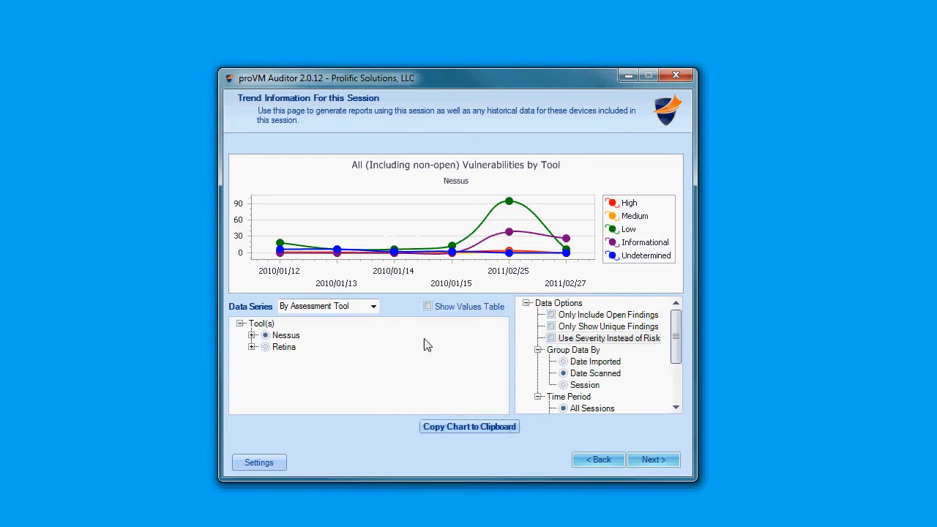
{"action": "right_click", "coordinate": [393, 218]}
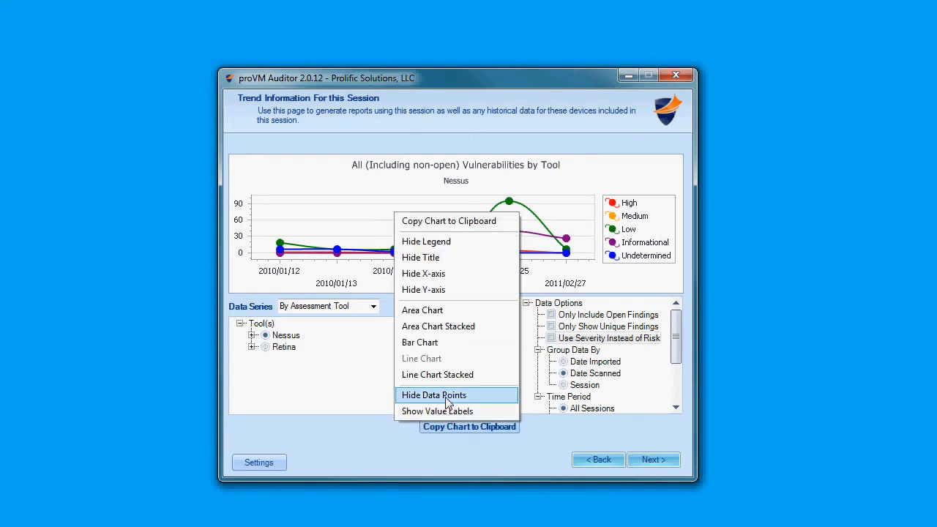
{"action": "left_click", "coordinate": [439, 391]}
{"action": "right_click", "coordinate": [407, 231]}
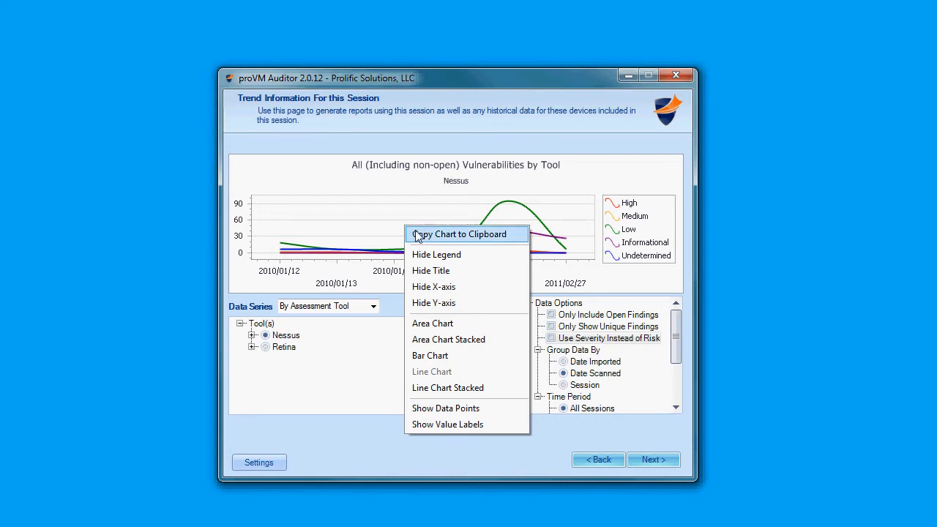
{"action": "left_click", "coordinate": [366, 227]}
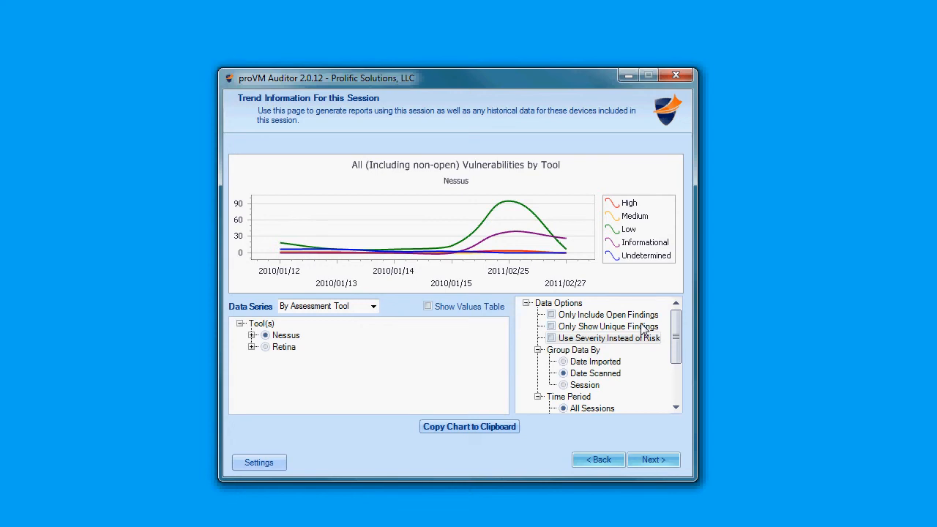
Step: Turn Only Include Open Findings, Only Show Unique Findings and Use Severity Instead of Risk on and off one at a time
{"action": "left_click", "coordinate": [551, 315]}
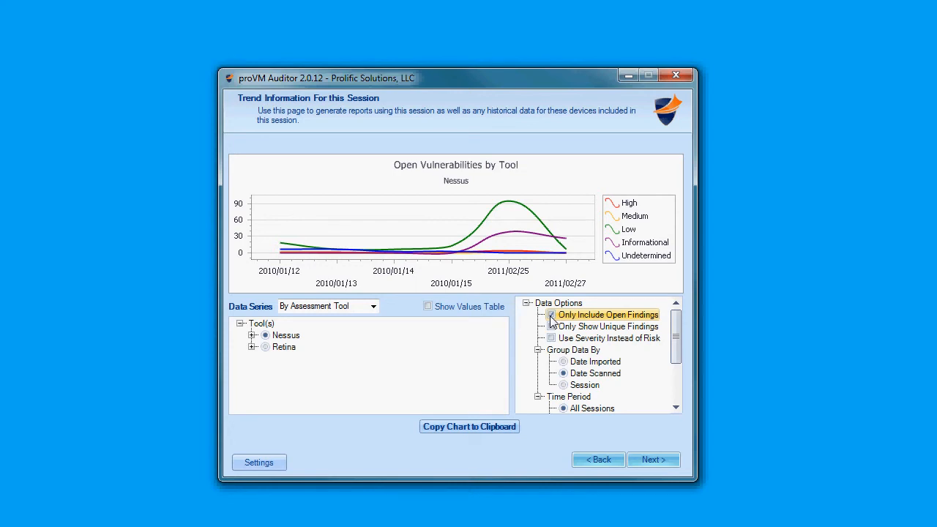
{"action": "left_click", "coordinate": [550, 315]}
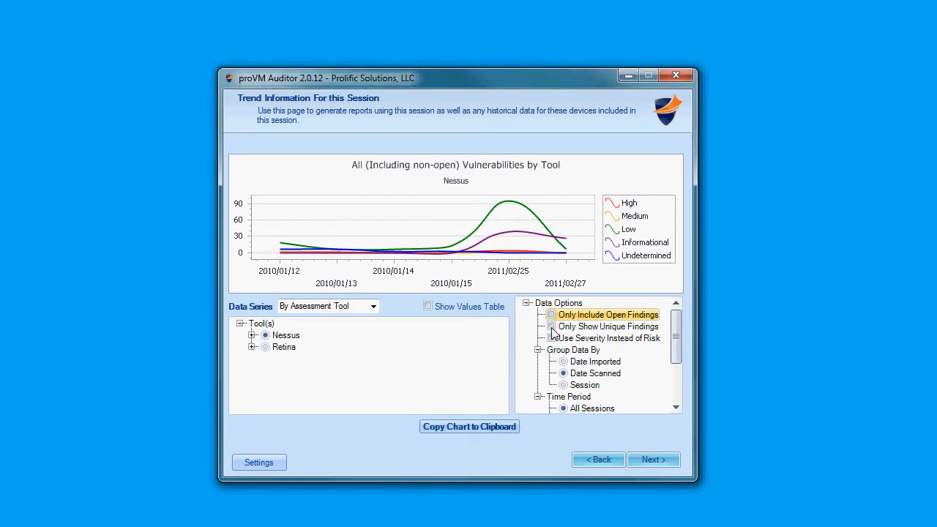
{"action": "left_click", "coordinate": [552, 327]}
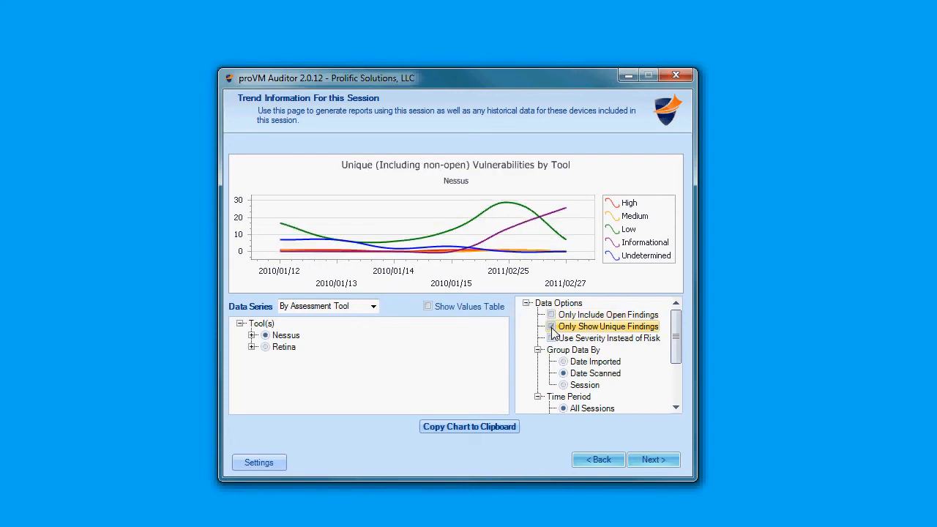
{"action": "left_click", "coordinate": [552, 327]}
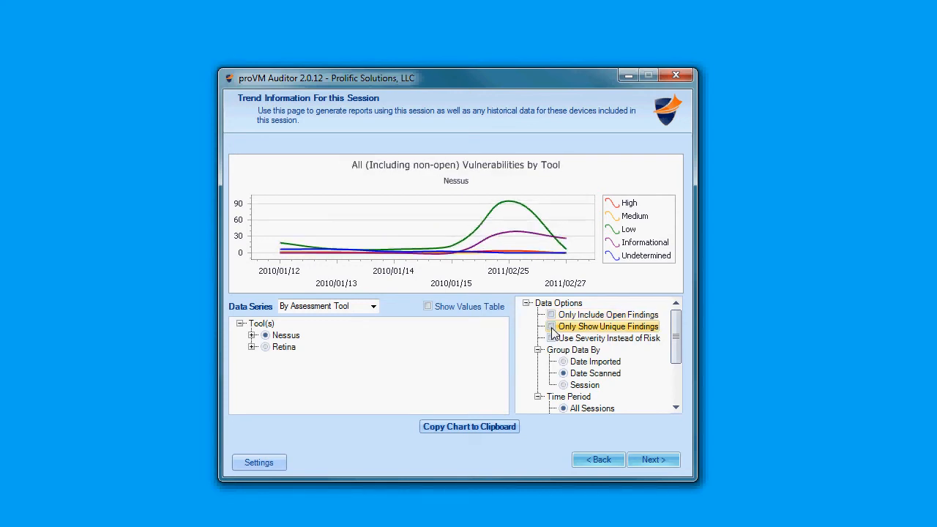
{"action": "left_click", "coordinate": [551, 339]}
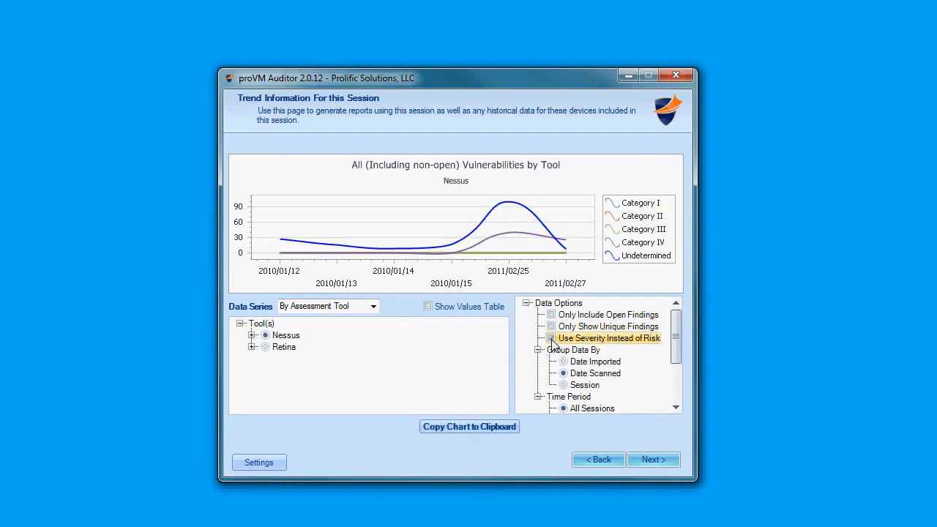
{"action": "left_click", "coordinate": [552, 339]}
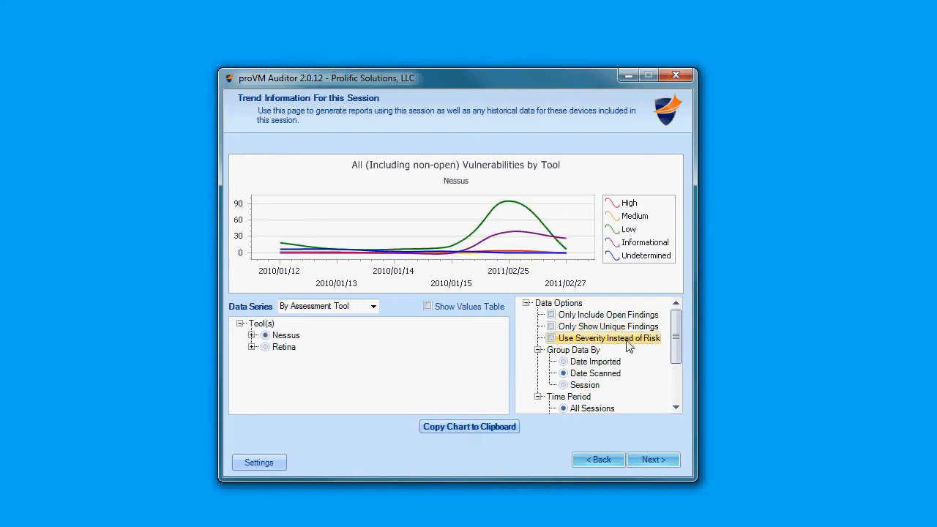
Step: Group the trend data by Session and set the time period to Specify Date Range
{"action": "scroll", "coordinate": [590, 353], "scroll_direction": "down", "scroll_amount": 1}
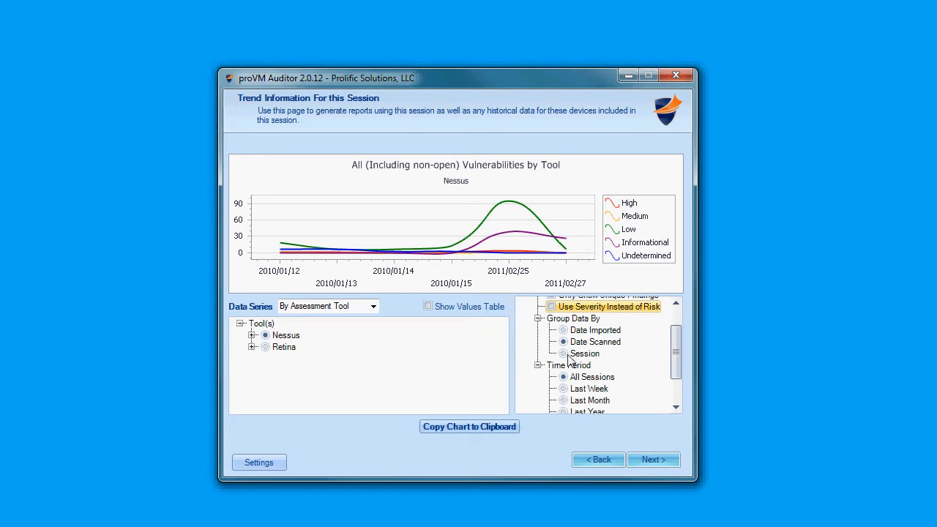
{"action": "left_click", "coordinate": [584, 354]}
{"action": "left_click_drag", "start_coordinate": [674, 354], "coordinate": [675, 374]}
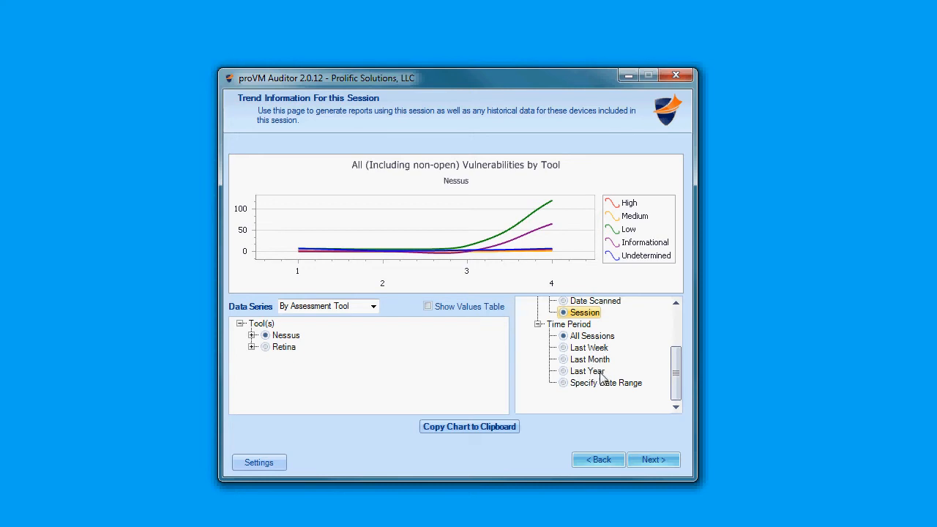
{"action": "left_click", "coordinate": [567, 385]}
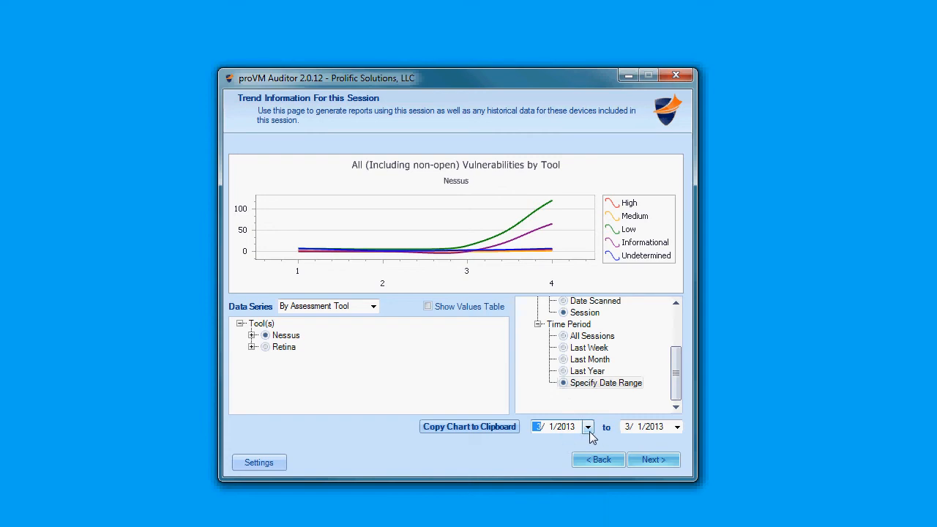
{"action": "left_click", "coordinate": [587, 427]}
{"action": "left_click", "coordinate": [587, 427]}
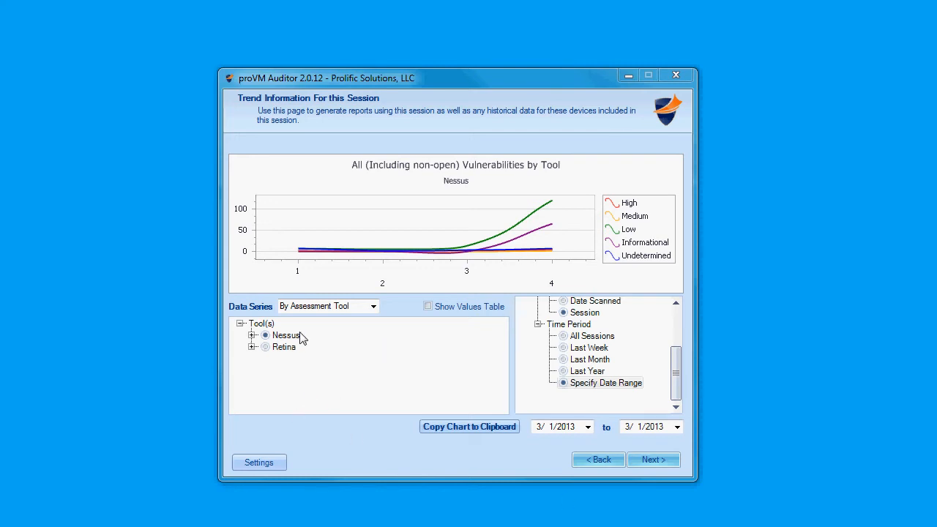
Step: Chart the Retina vulnerabilities and review the chart's display options
{"action": "left_click", "coordinate": [265, 347]}
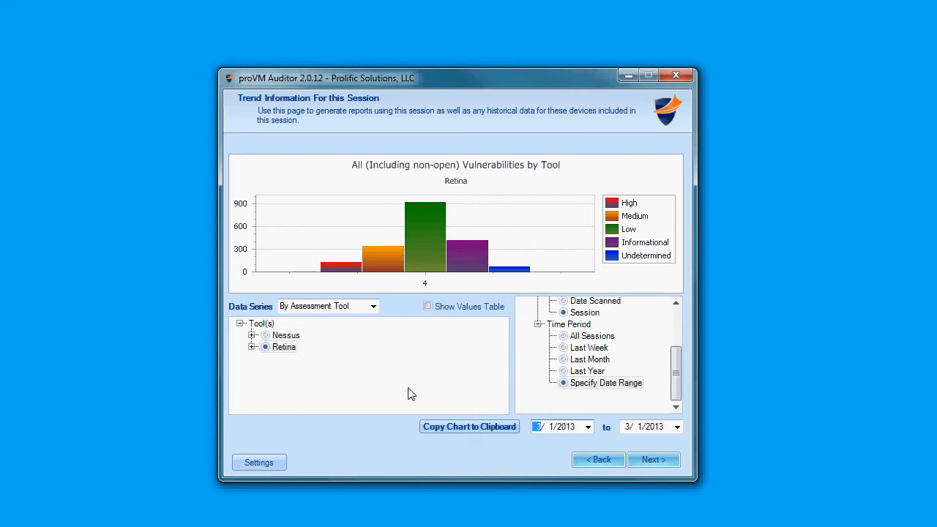
{"action": "right_click", "coordinate": [334, 226]}
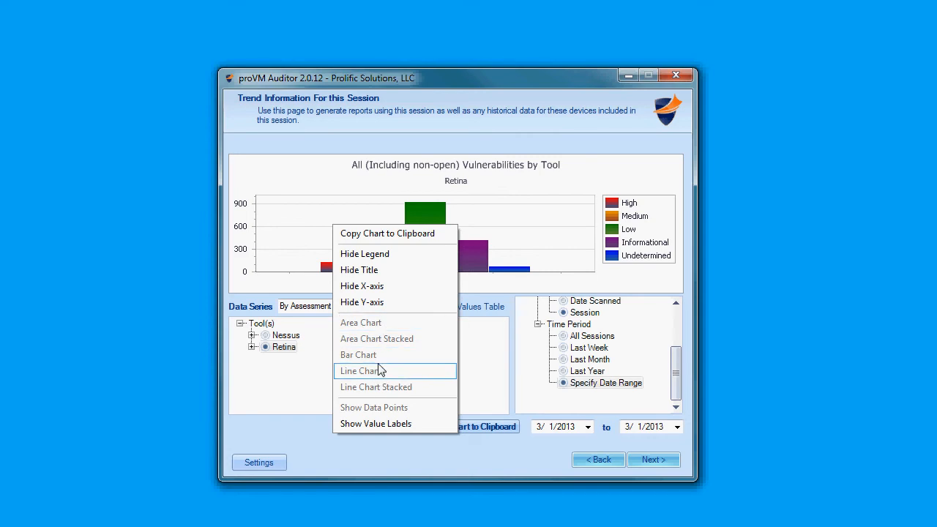
{"action": "left_click", "coordinate": [322, 368]}
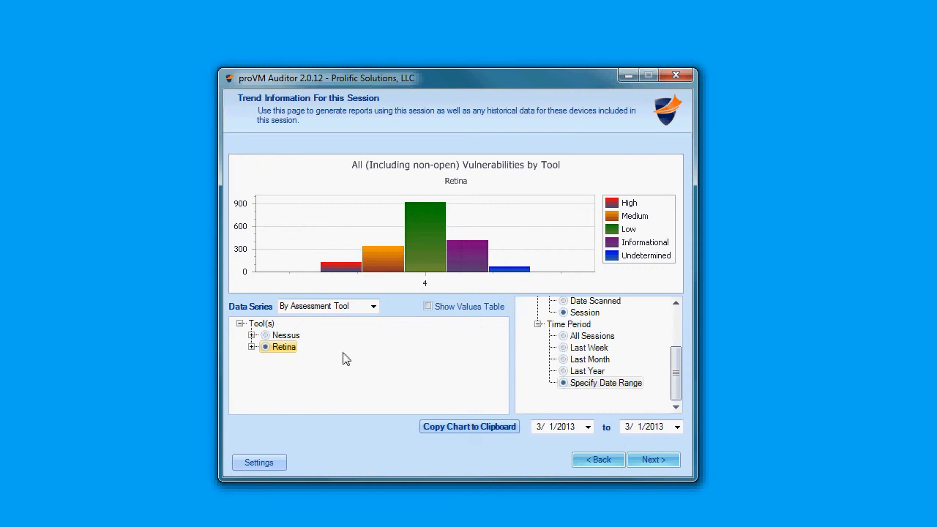
Step: Switch the data series in turn to By Device, By Operating System and By Vulnerability
{"action": "left_click", "coordinate": [373, 311]}
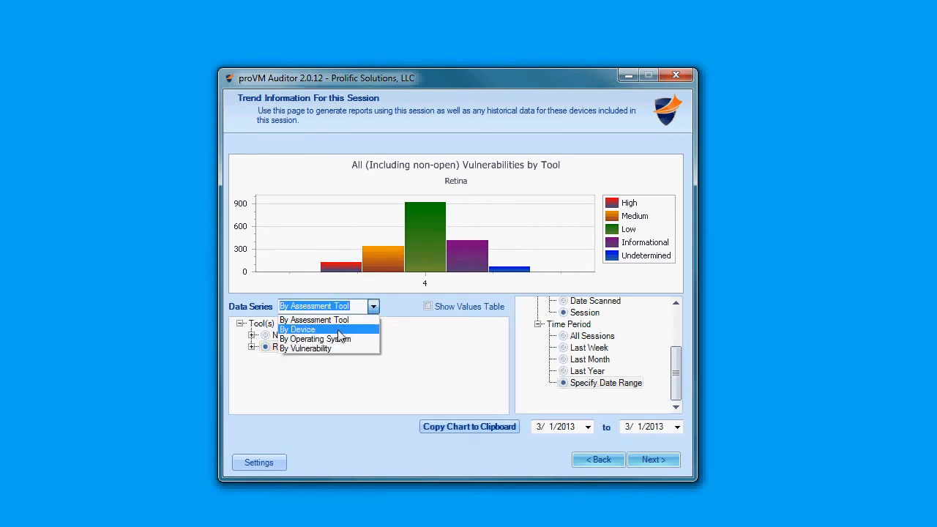
{"action": "left_click", "coordinate": [338, 330]}
{"action": "left_click", "coordinate": [373, 306]}
{"action": "left_click", "coordinate": [351, 341]}
{"action": "left_click", "coordinate": [373, 307]}
{"action": "left_click", "coordinate": [359, 342]}
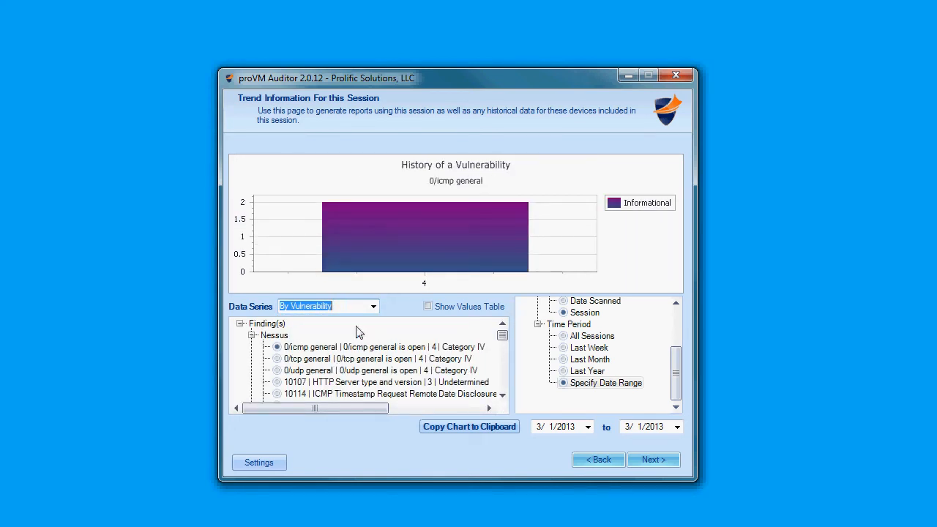
Step: Set the data series to By Device and chart the host localhost.\n
{"action": "left_click", "coordinate": [373, 307]}
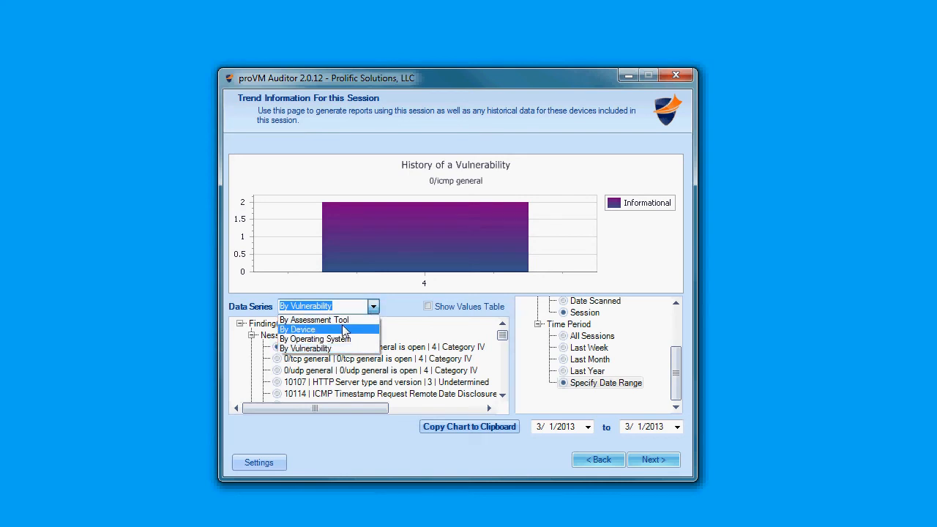
{"action": "left_click", "coordinate": [300, 329]}
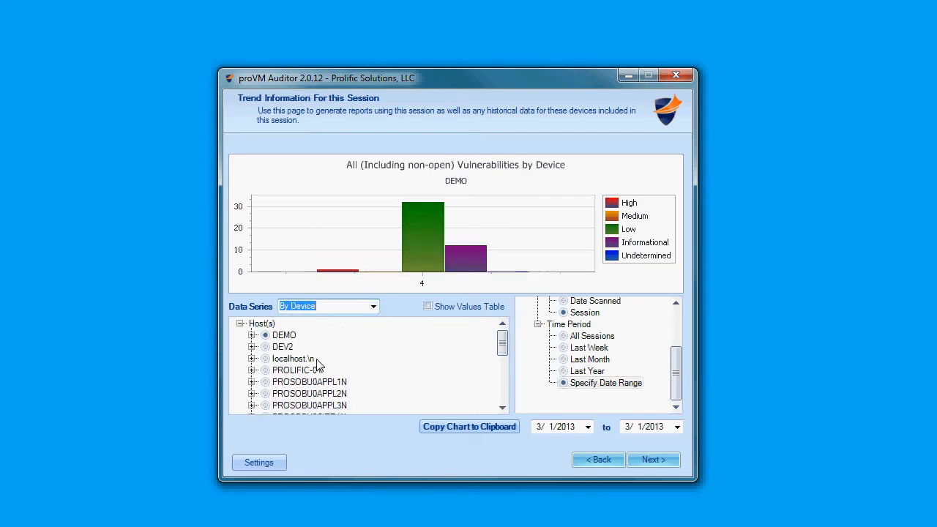
{"action": "left_click", "coordinate": [268, 359]}
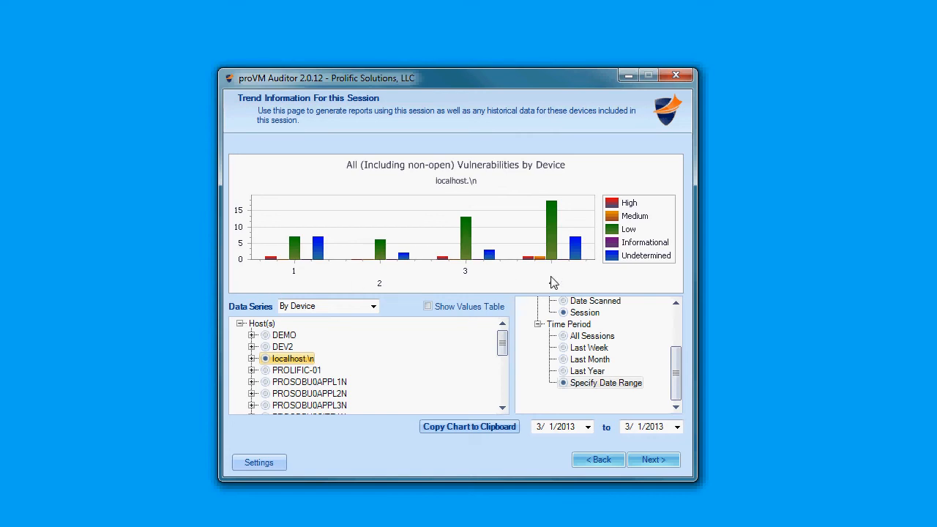
Step: Expand localhost.\n and toggle its High, Medium and Low risk filters, leaving them all cleared
{"action": "left_click", "coordinate": [252, 359]}
{"action": "left_click", "coordinate": [276, 371]}
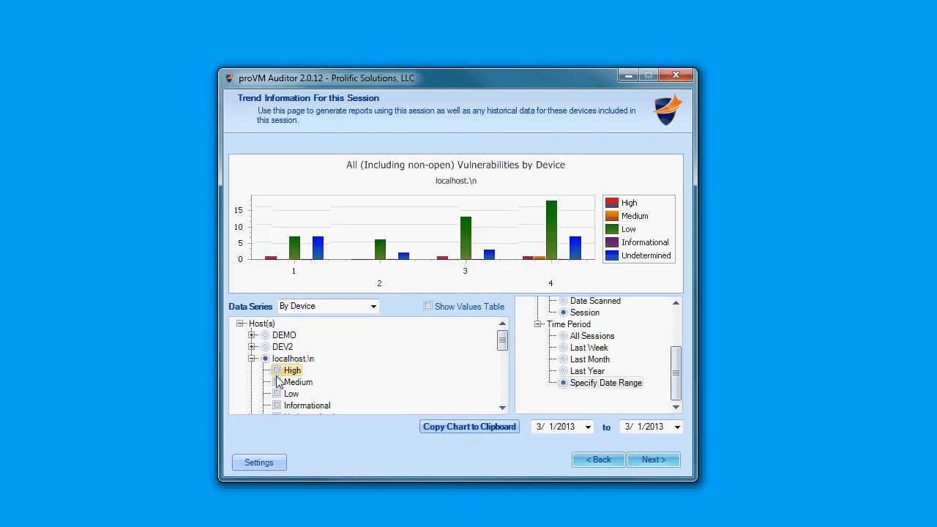
{"action": "left_click", "coordinate": [276, 382]}
{"action": "left_click", "coordinate": [277, 394]}
{"action": "left_click", "coordinate": [277, 394]}
{"action": "left_click", "coordinate": [277, 382]}
{"action": "left_click", "coordinate": [278, 371]}
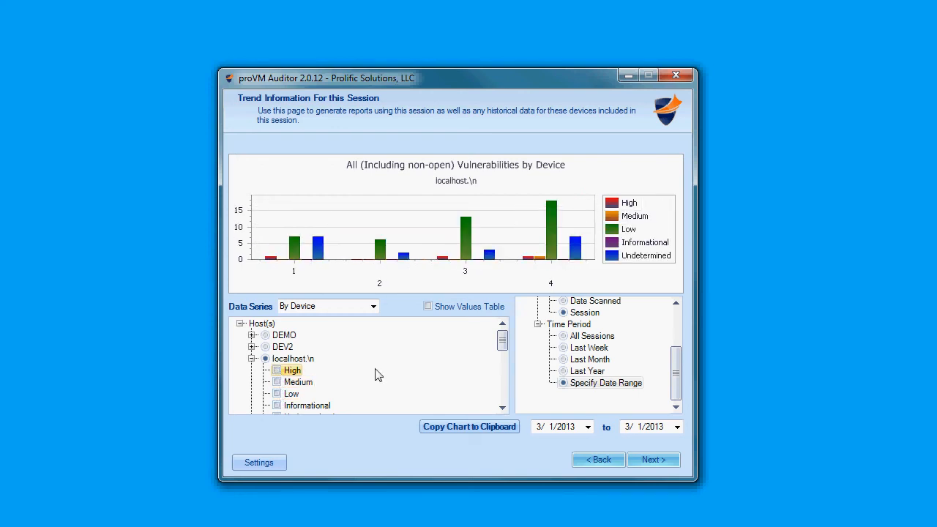
Step: Show value labels on the localhost.\n chart, collapse the host's risk filters, and show the values table
{"action": "right_click", "coordinate": [421, 222]}
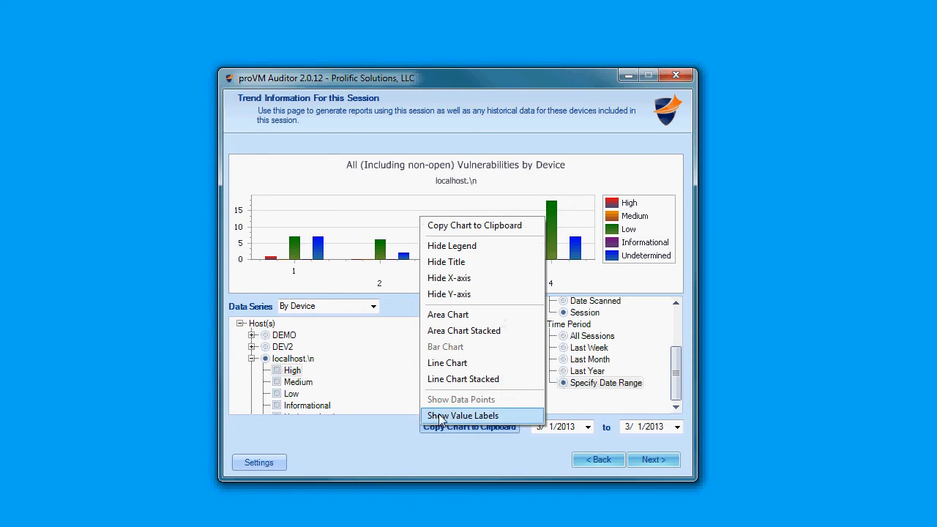
{"action": "left_click", "coordinate": [462, 415]}
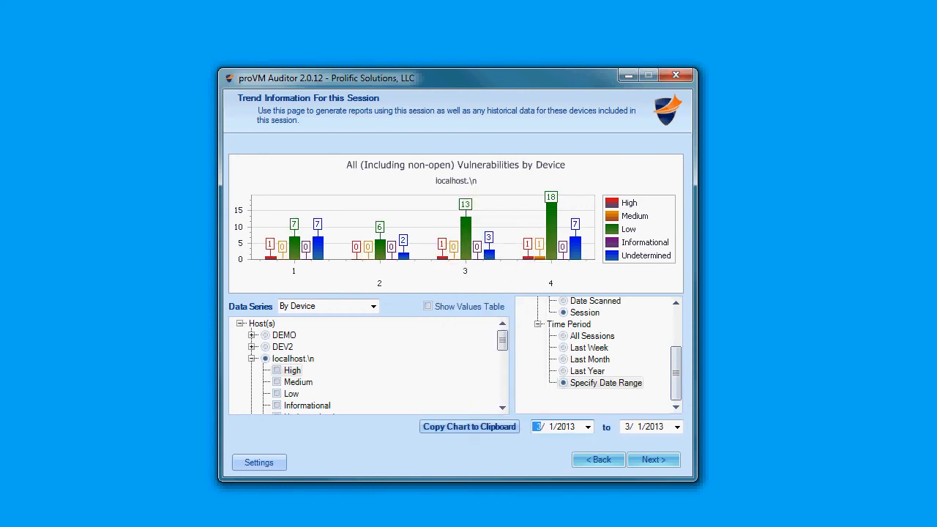
{"action": "left_click", "coordinate": [251, 359]}
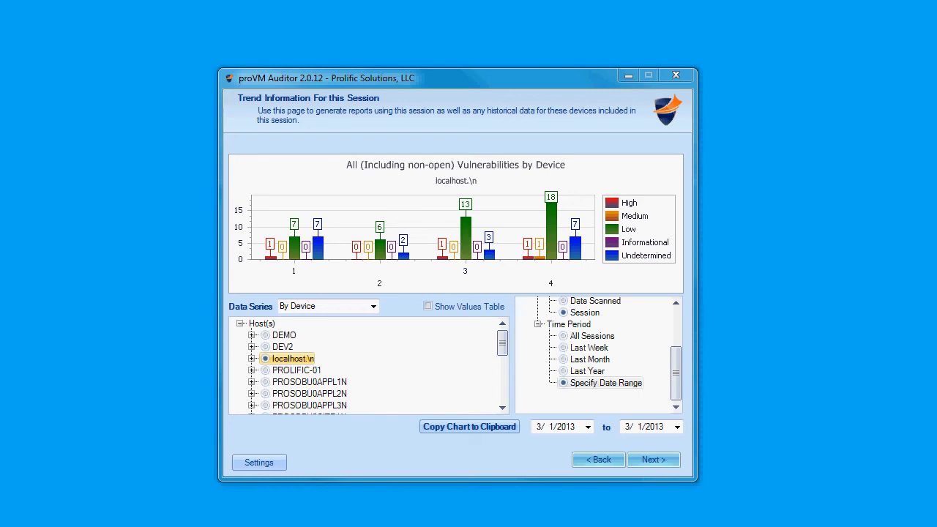
{"action": "left_click", "coordinate": [427, 307]}
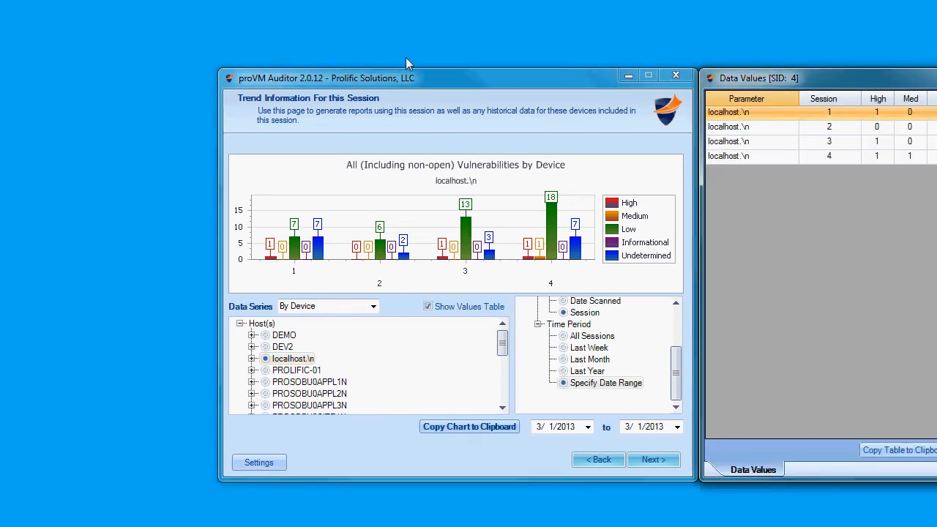
Step: Reposition the windows so the full values table shows, and chart the hosts DEV2, DEMO and PROLIFIC-01 in turn
{"action": "left_click_drag", "start_coordinate": [435, 77], "coordinate": [273, 69]}
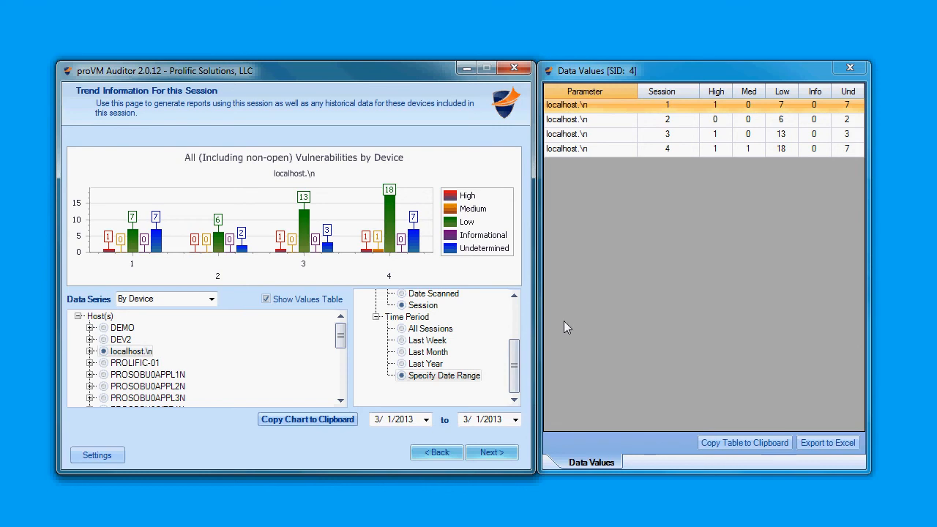
{"action": "left_click", "coordinate": [103, 340]}
{"action": "left_click", "coordinate": [103, 327]}
{"action": "left_click", "coordinate": [103, 362]}
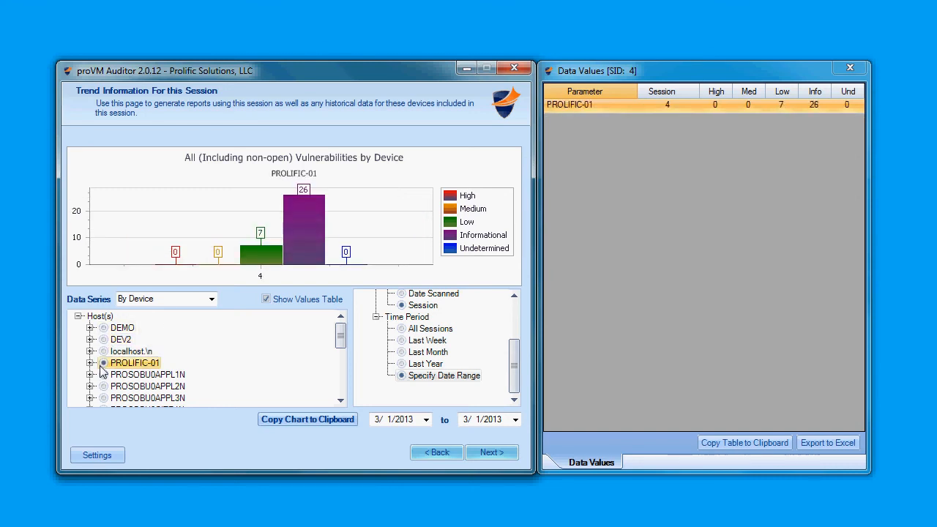
Step: Set the data series to By Operating System and display the query parameters in the Data Values window
{"action": "left_click", "coordinate": [211, 298]}
{"action": "left_click", "coordinate": [185, 331]}
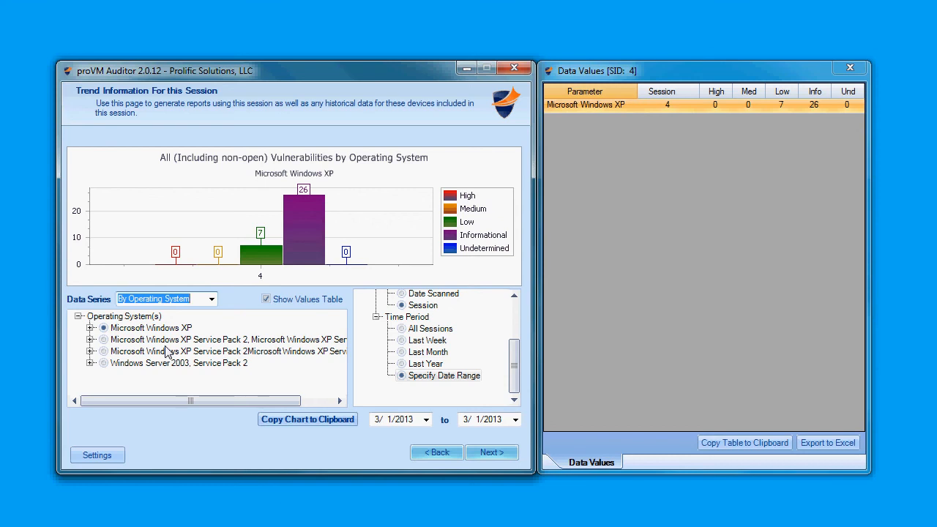
{"action": "left_click", "coordinate": [602, 464]}
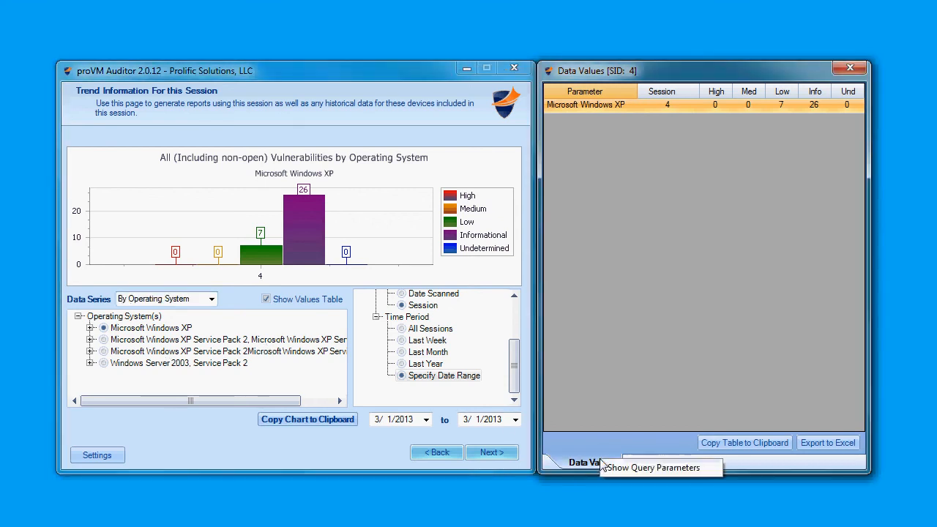
{"action": "left_click", "coordinate": [623, 469]}
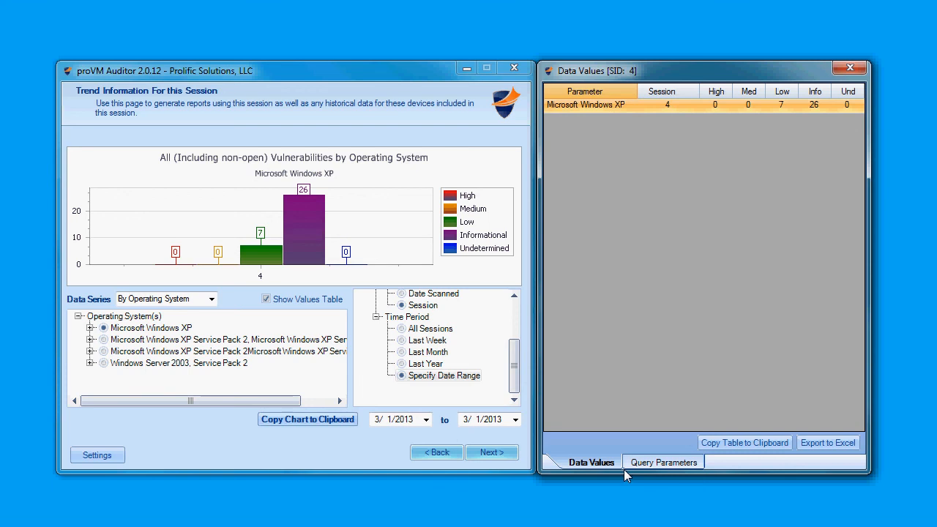
{"action": "left_click", "coordinate": [640, 465]}
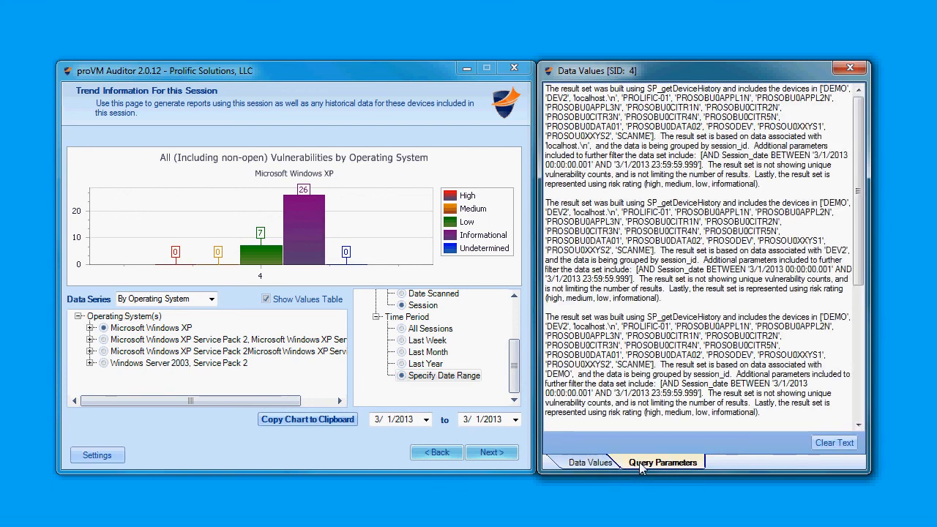
Step: Clear the query parameters text and chart the operating system entry Microsoft Windows XP Service Pack 2, Microsoft Windows XP Service Pack 3
{"action": "left_click", "coordinate": [835, 443]}
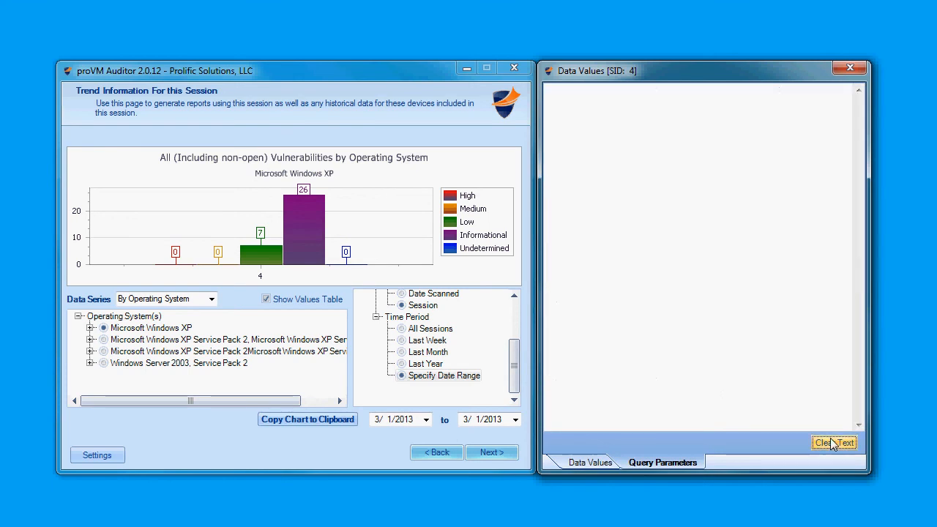
{"action": "left_click", "coordinate": [103, 339]}
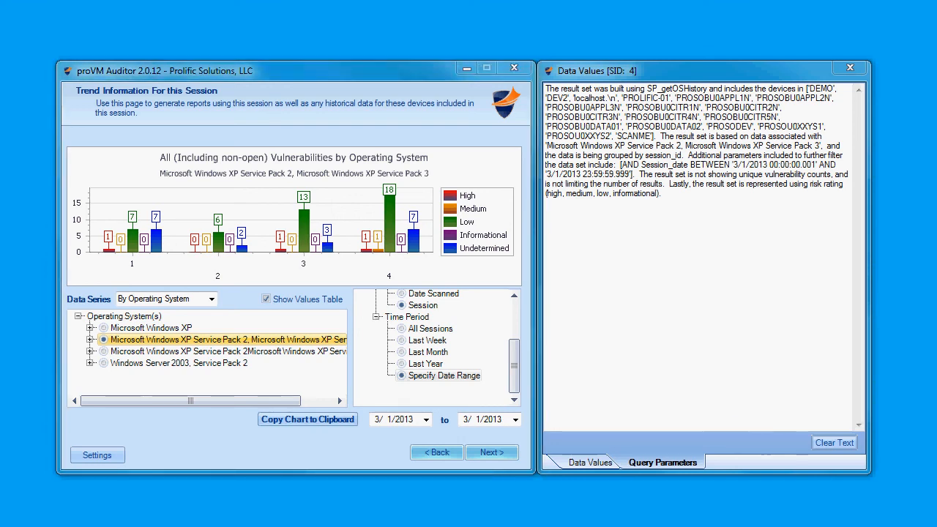
Step: Return through the wizard to the welcome page and open the historical trending page for previous sessions
{"action": "left_click", "coordinate": [437, 452]}
{"action": "left_click", "coordinate": [437, 452]}
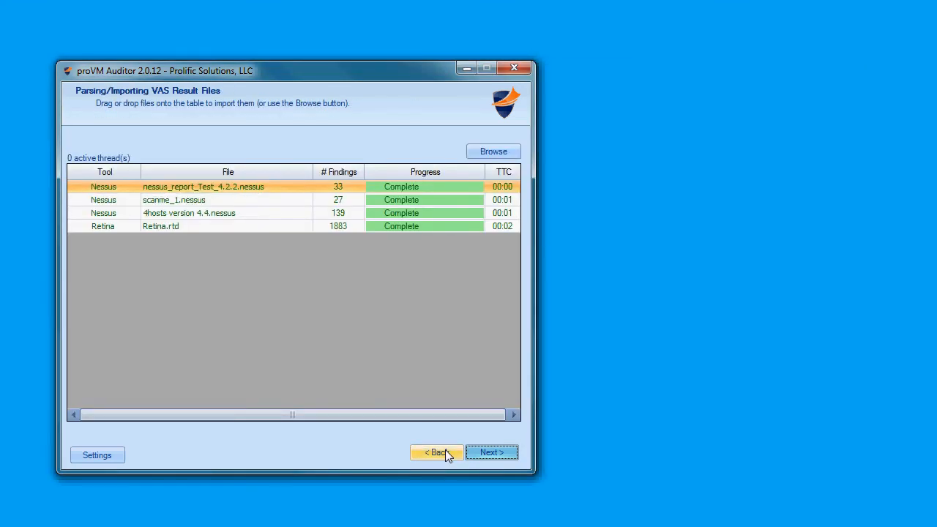
{"action": "left_click", "coordinate": [445, 451]}
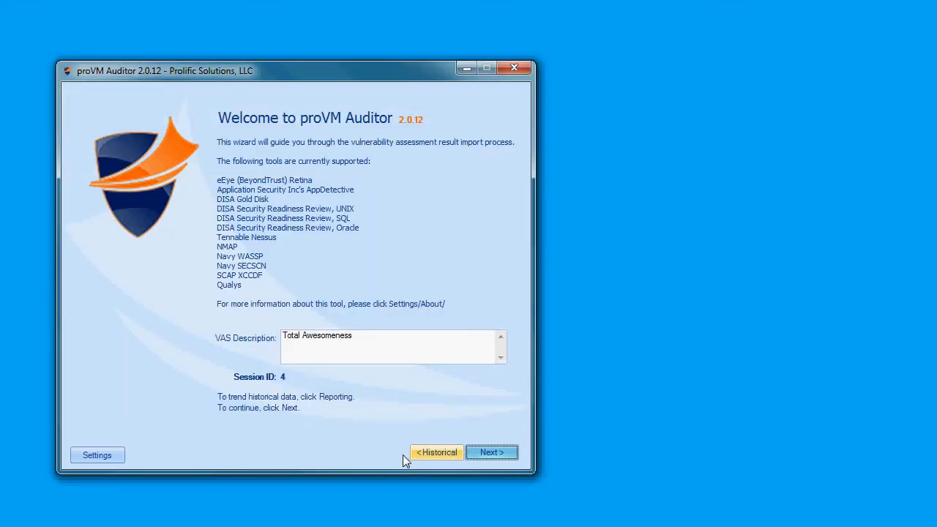
{"action": "left_click", "coordinate": [435, 452]}
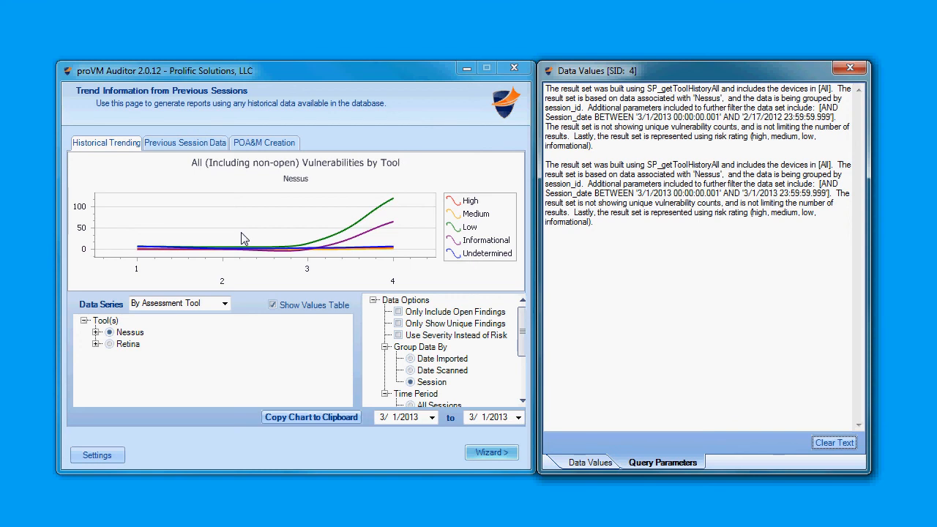
Step: Clear the query parameters text for the historical trend and close the Data Values window
{"action": "left_click", "coordinate": [833, 443]}
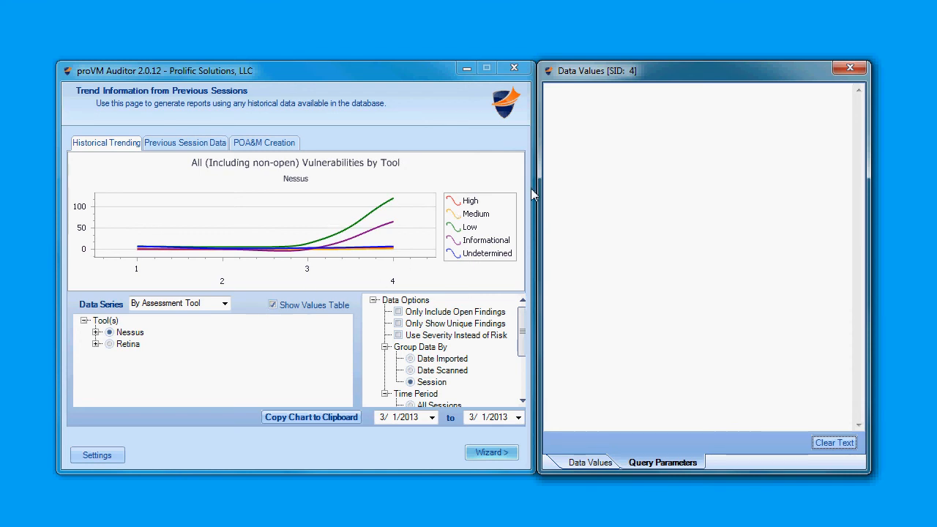
{"action": "left_click", "coordinate": [841, 74]}
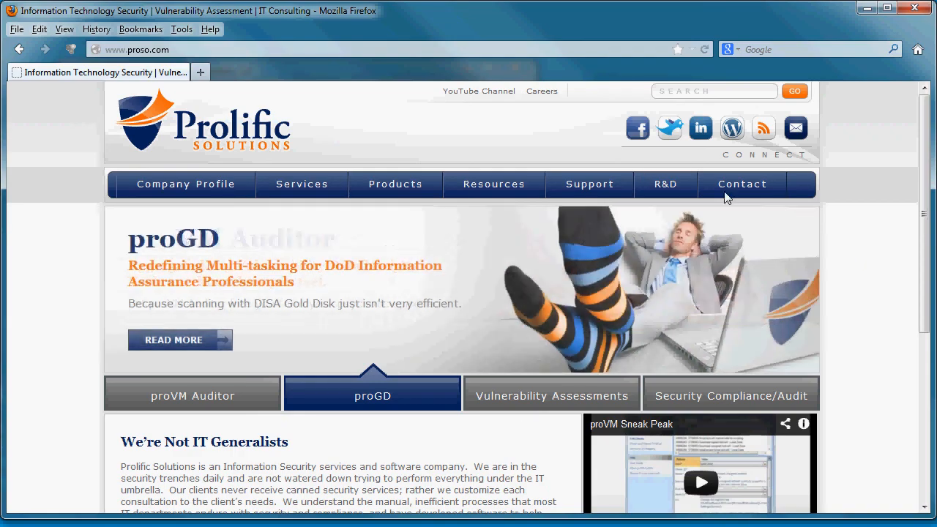
Step: Switch to Firefox and show the Contact options on the Prolific Solutions website
{"action": "mouse_move", "coordinate": [750, 194]}
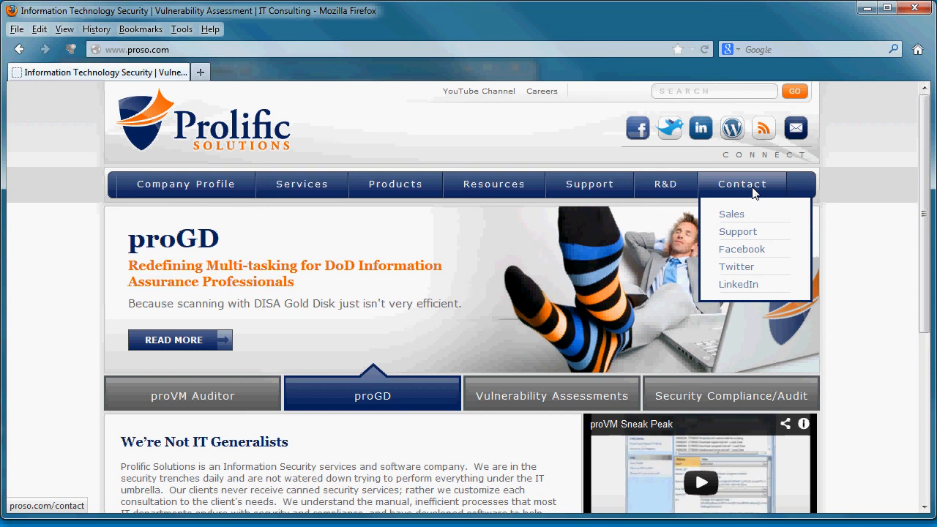